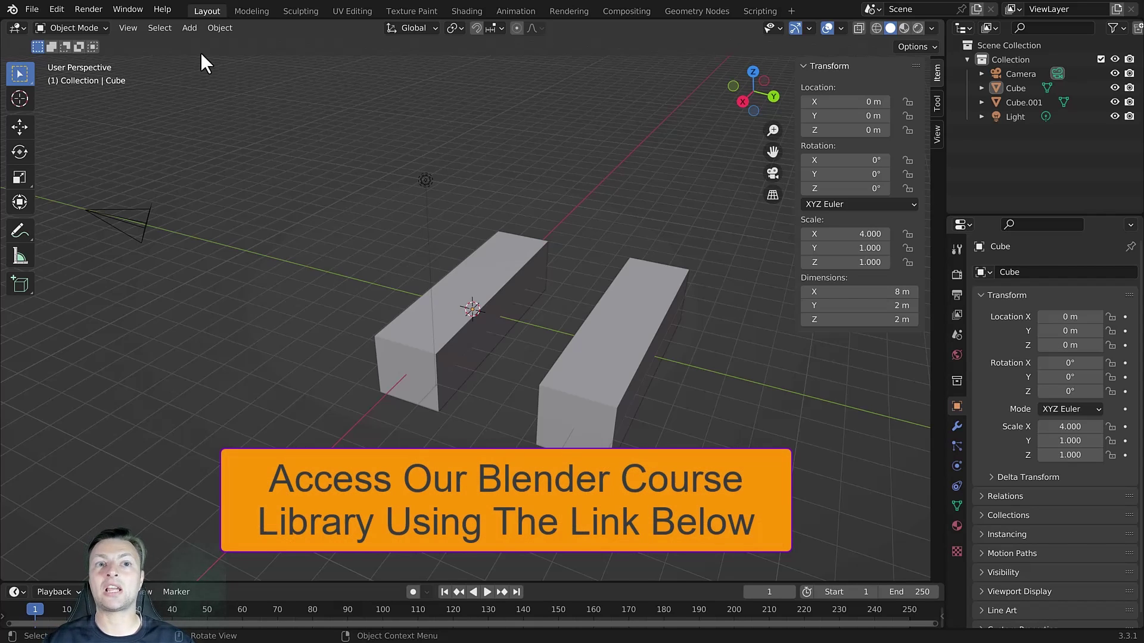
- Compare the scale values of the first and second boxes in the transform panel
{"action": "left_click", "coordinate": [495, 286]}
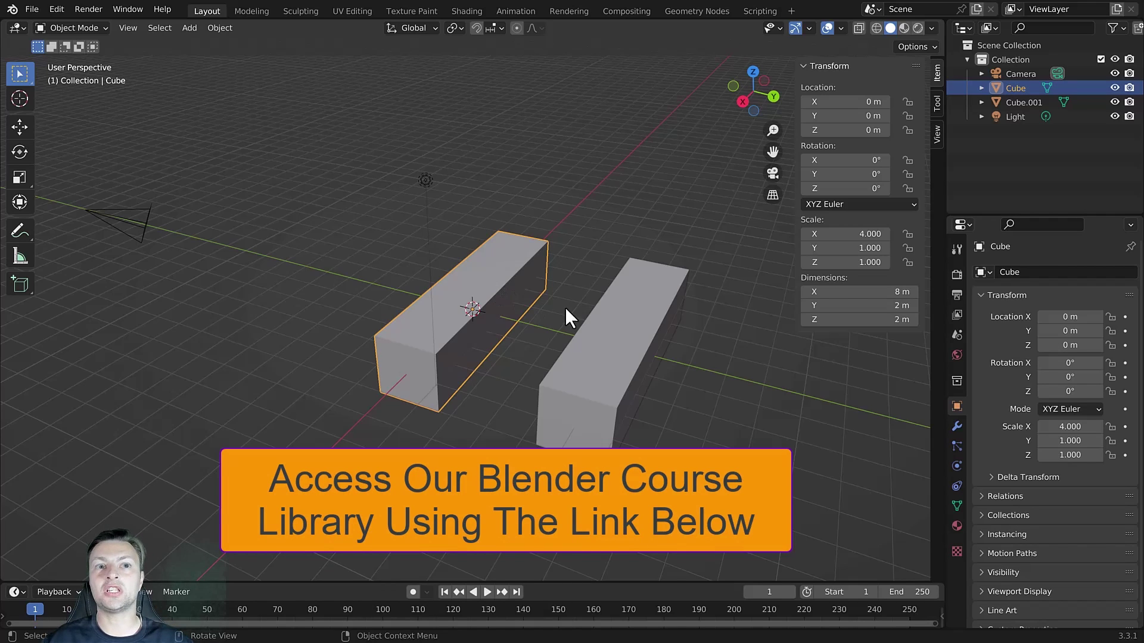
{"action": "left_click", "coordinate": [606, 319]}
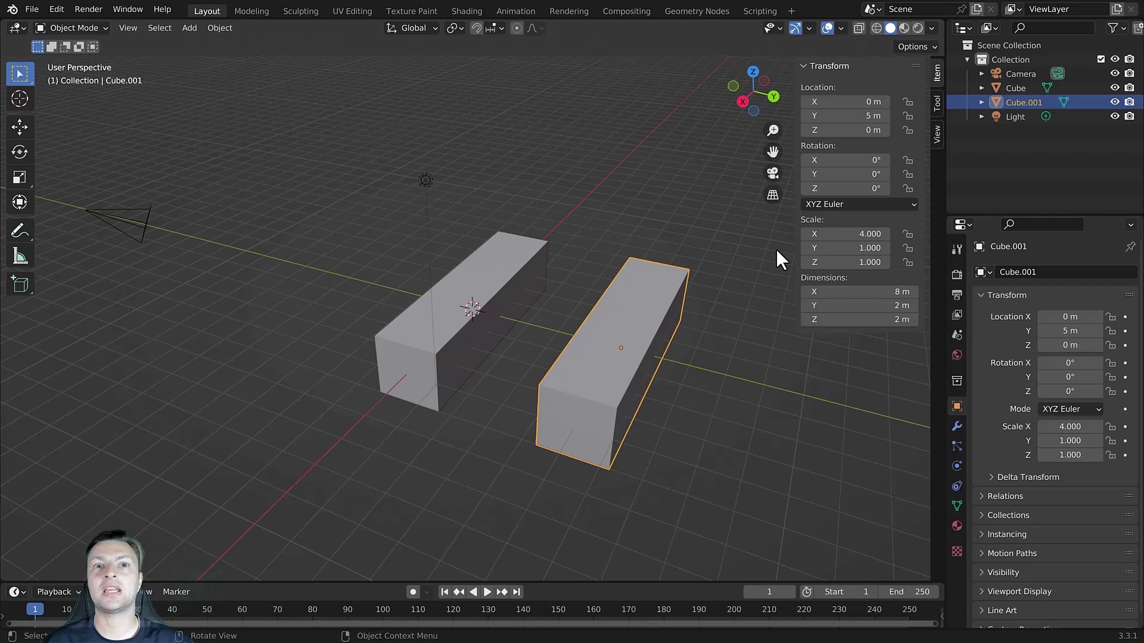
{"action": "key", "text": "n"}
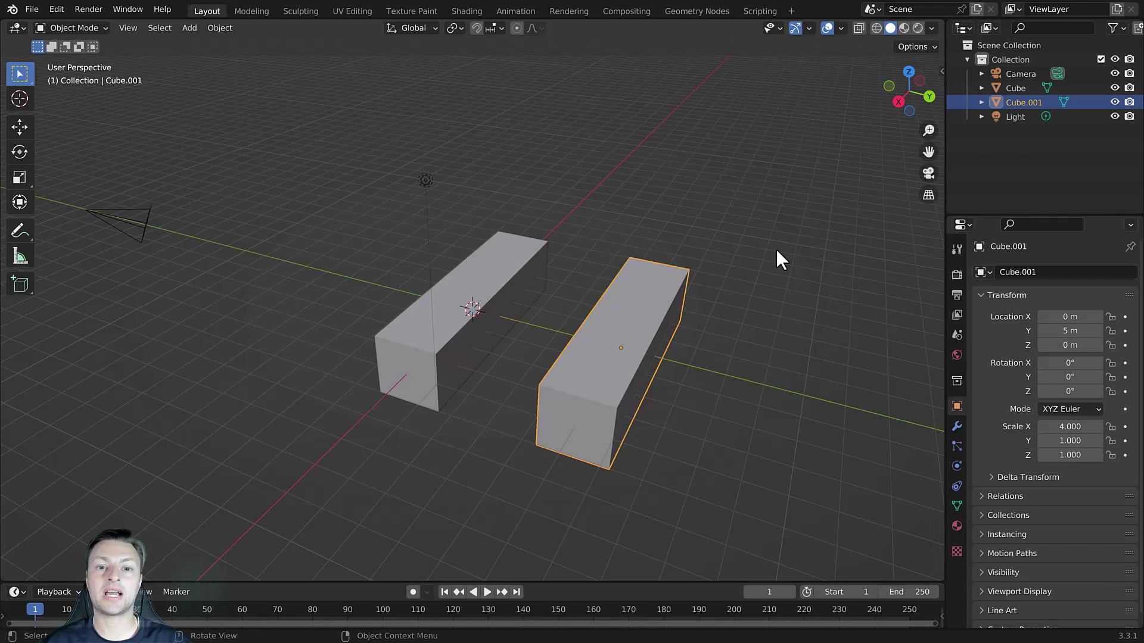
{"action": "key", "text": "n"}
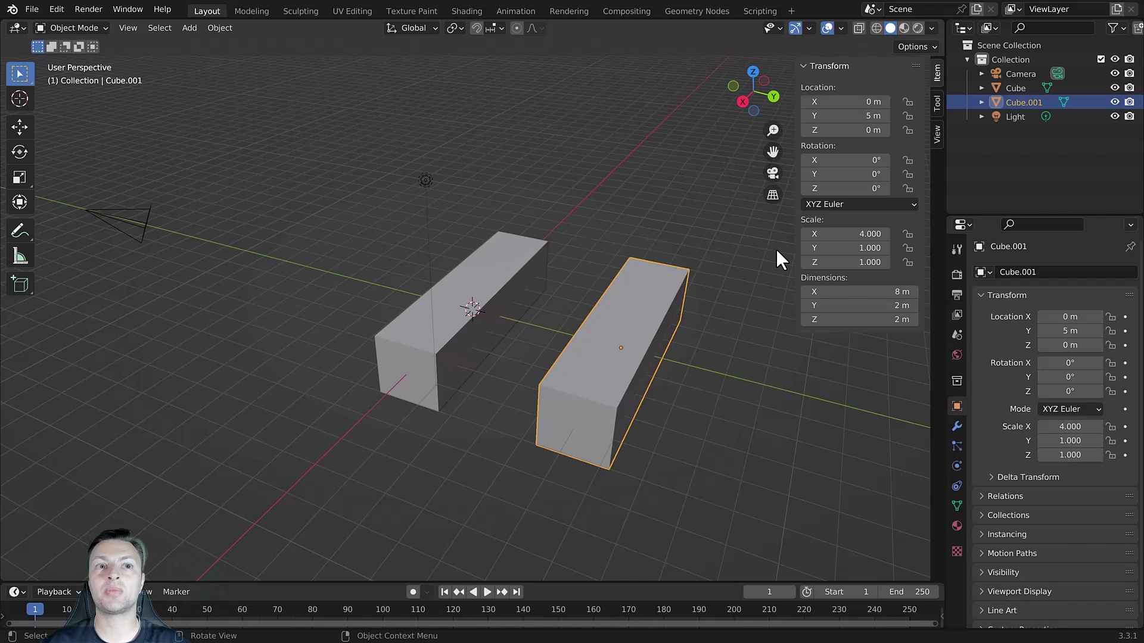
{"action": "left_click", "coordinate": [509, 268]}
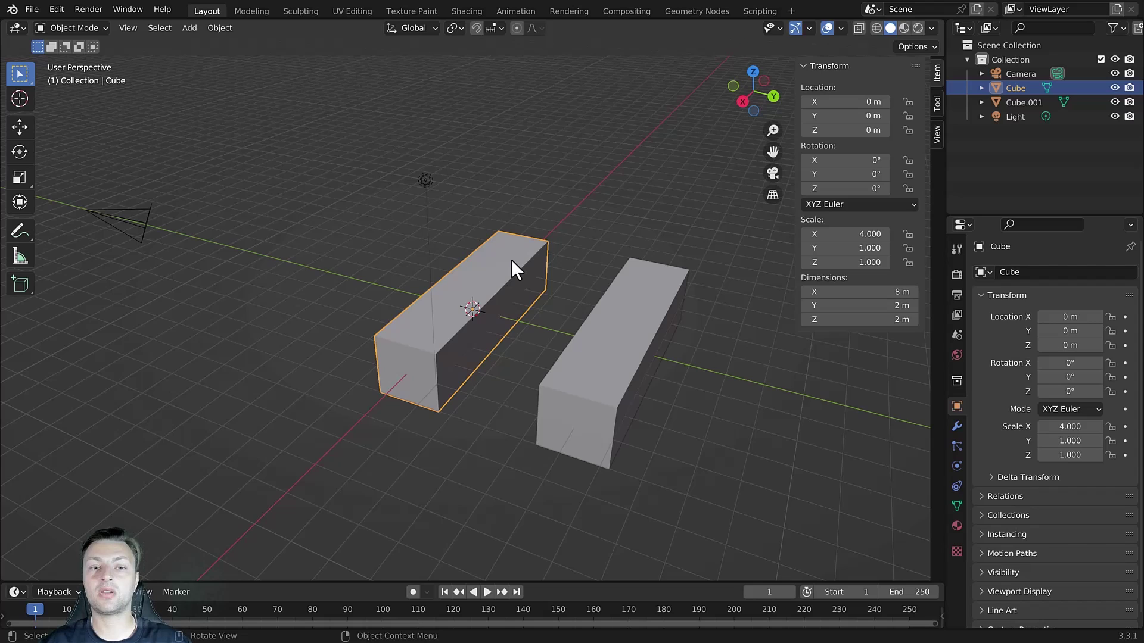
- Apply scale to the first box (Cube) so it reads 1.000
{"action": "key", "text": "ctrl"}
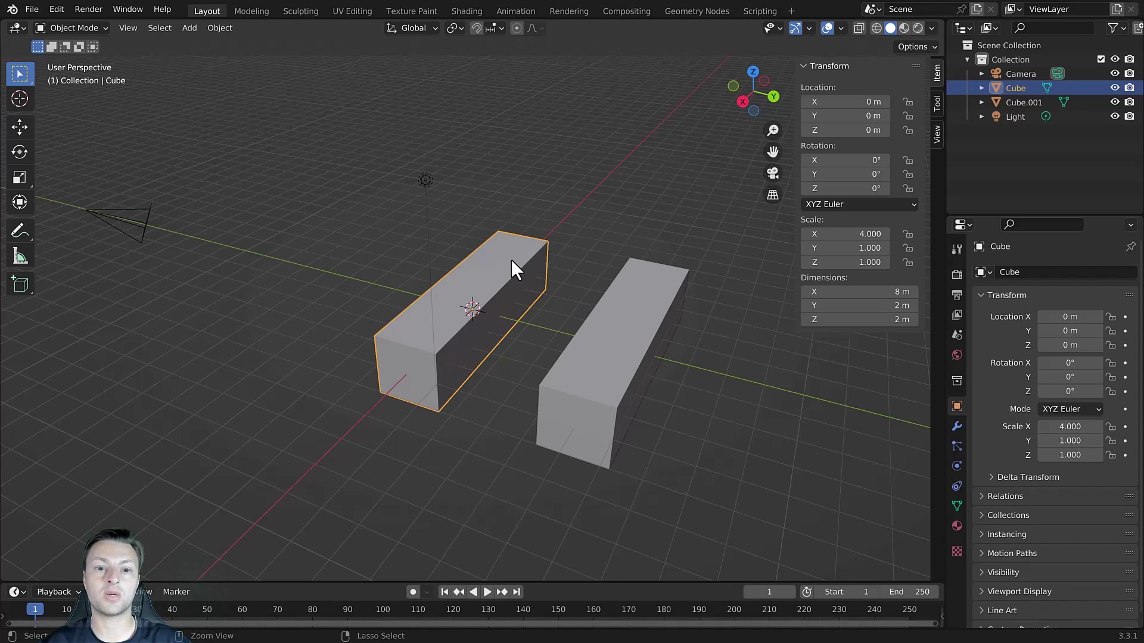
{"action": "key", "text": "ctrl+a"}
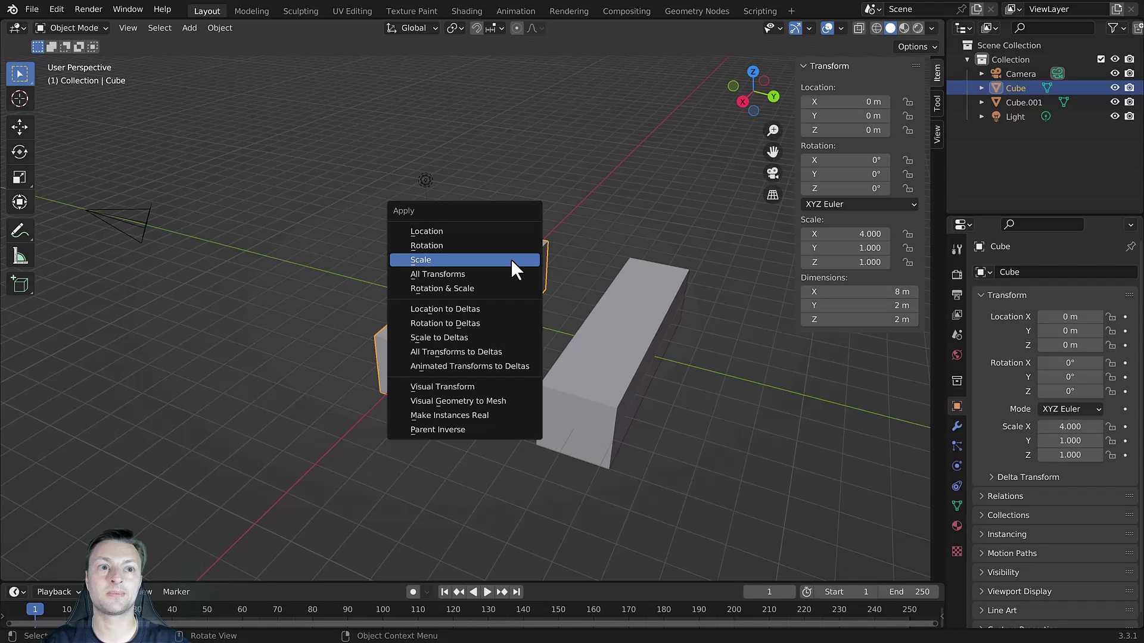
{"action": "left_click", "coordinate": [502, 260]}
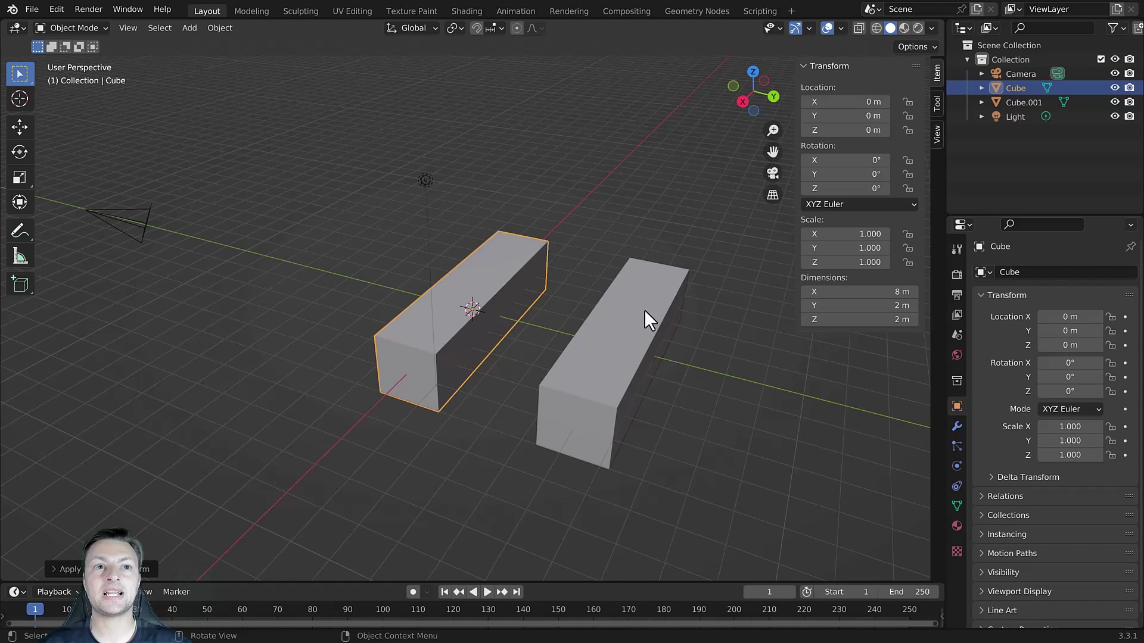
- Edit both boxes in Edge select mode and bevel Cube's front top edge by 0.5 m
{"action": "left_click", "coordinate": [602, 343], "text": "shift"}
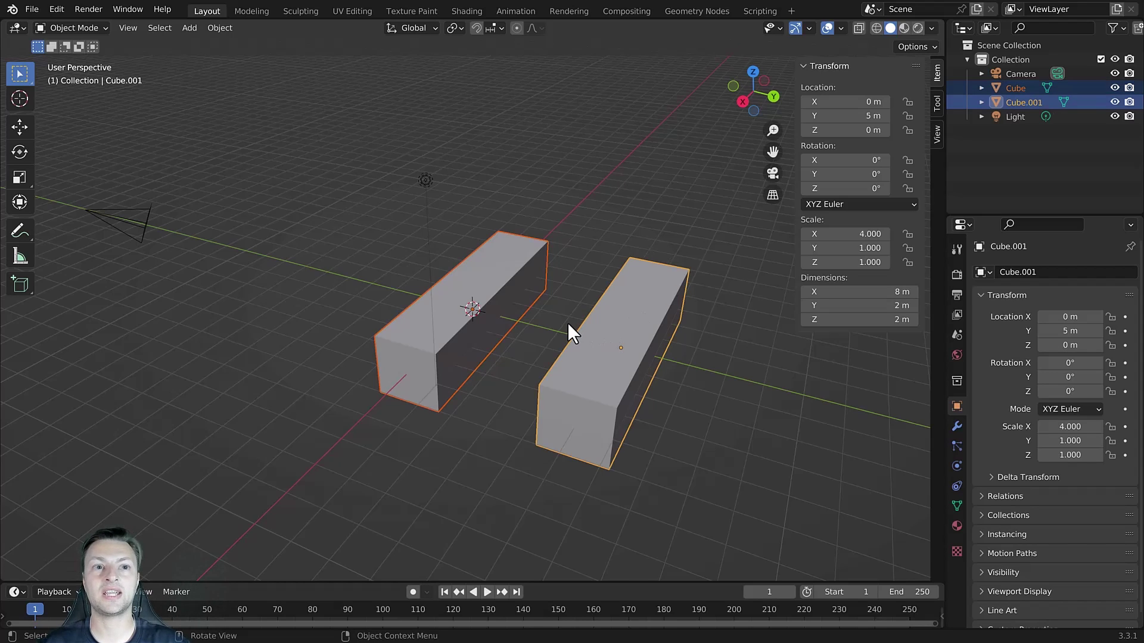
{"action": "key", "text": "Tab"}
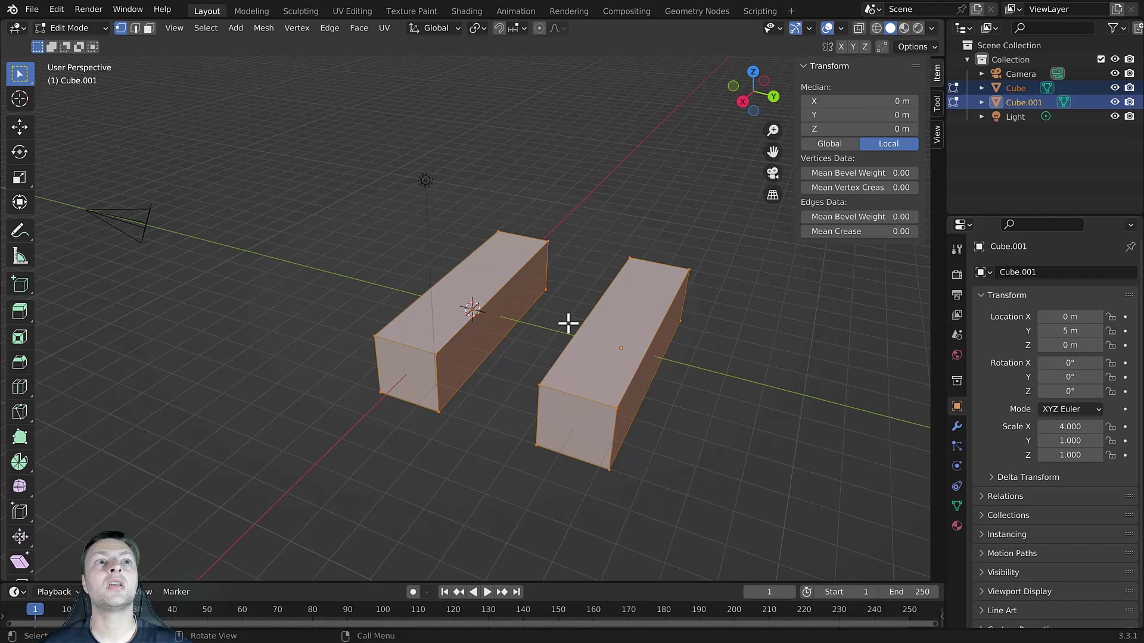
{"action": "left_click", "coordinate": [136, 28]}
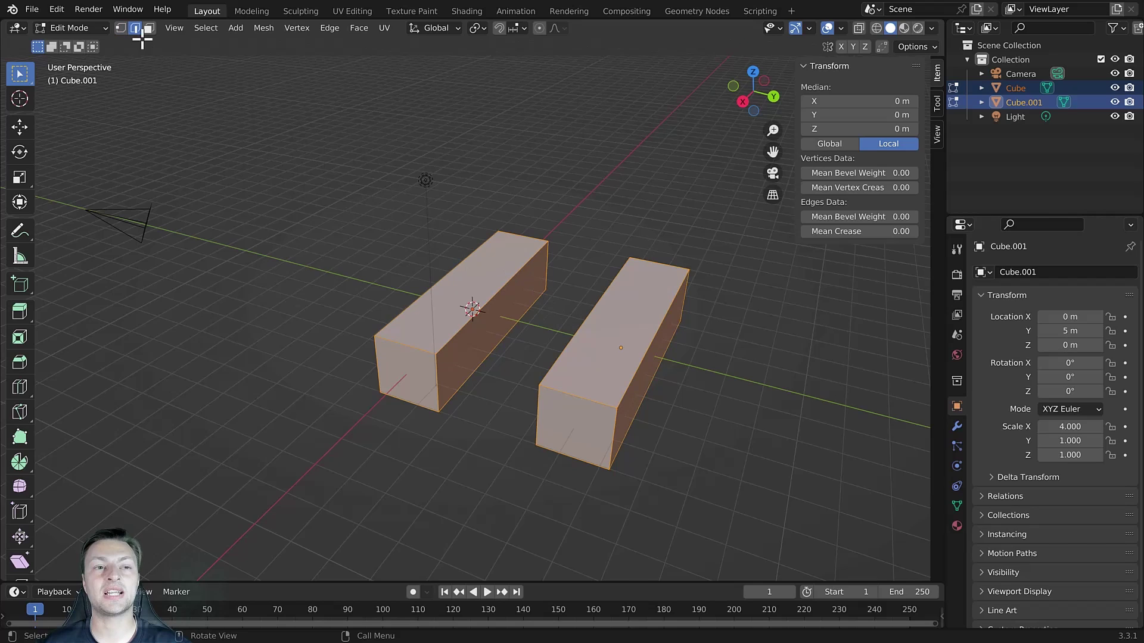
{"action": "left_click", "coordinate": [407, 350]}
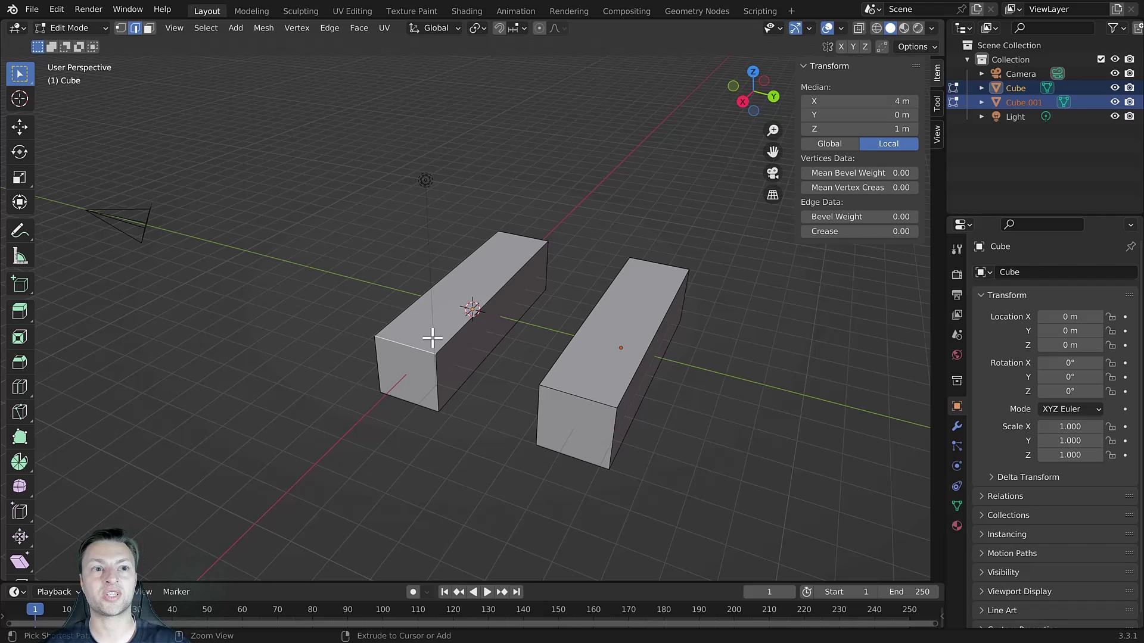
{"action": "key", "text": "ctrl+b"}
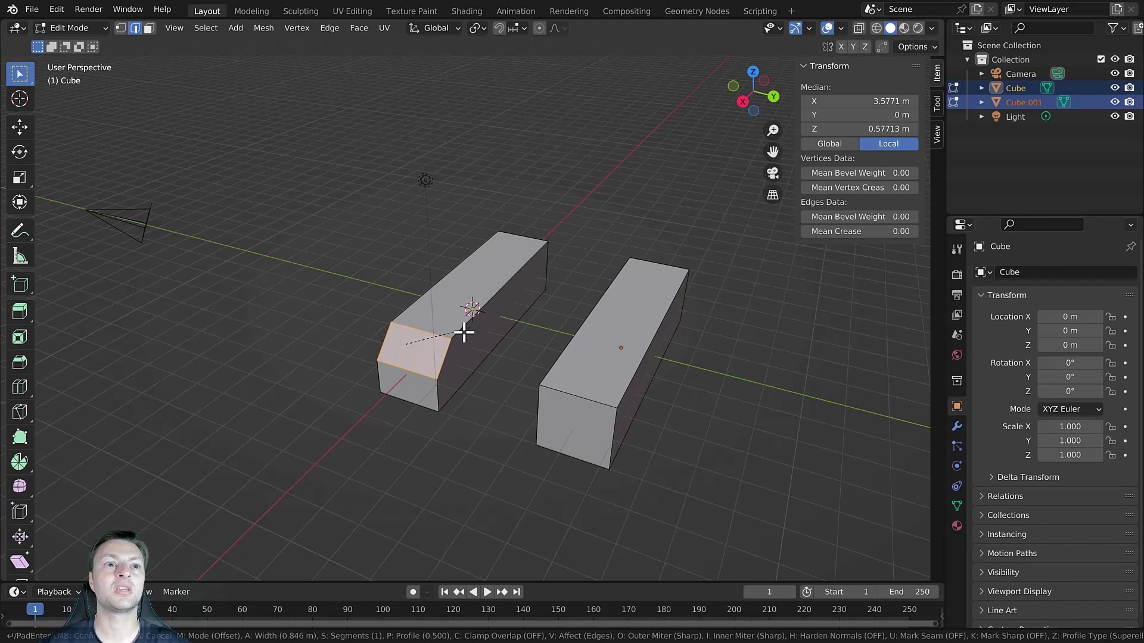
{"action": "type", "text": "0.5"}
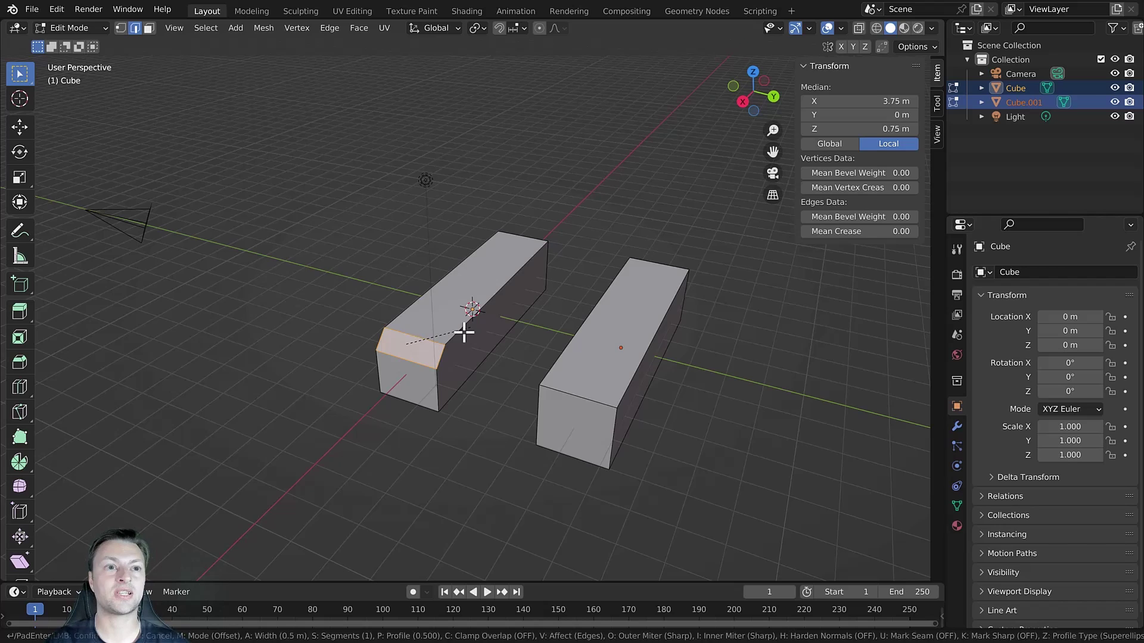
{"action": "key", "text": "Return"}
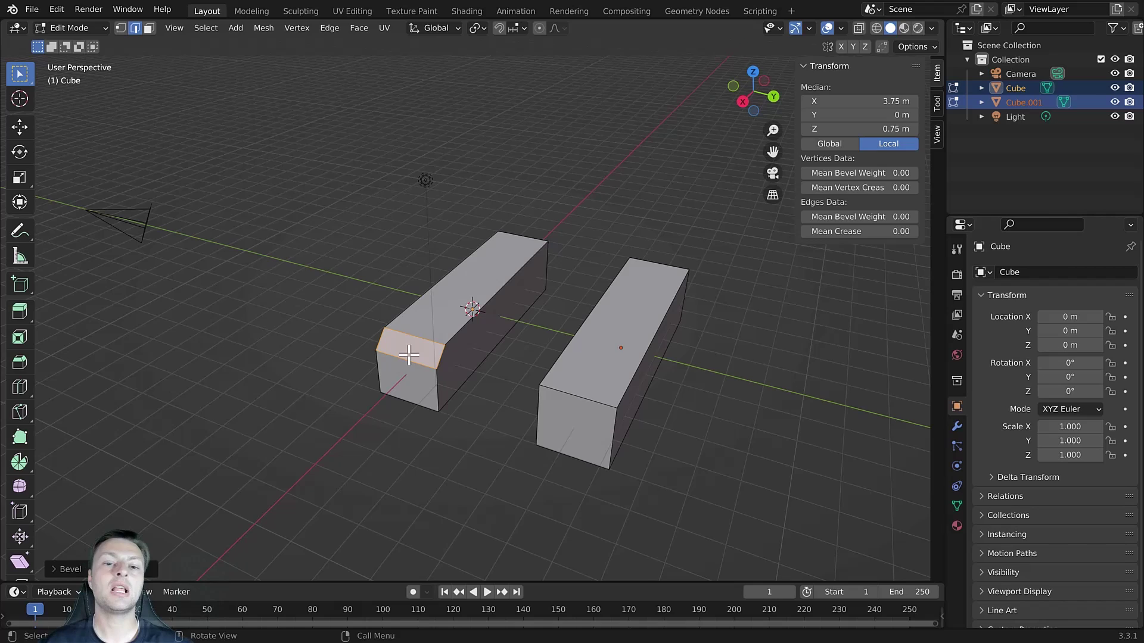
- Bevel Cube.001's front top edge by 0.5 m and orbit to compare both bevels
{"action": "left_click", "coordinate": [586, 399]}
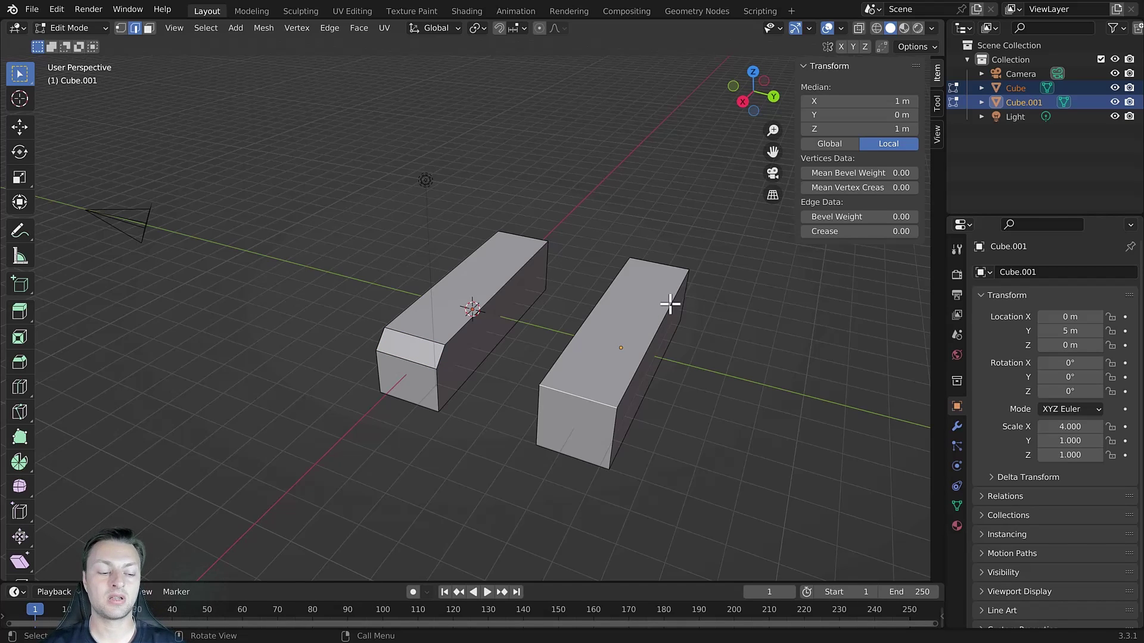
{"action": "key", "text": "ctrl"}
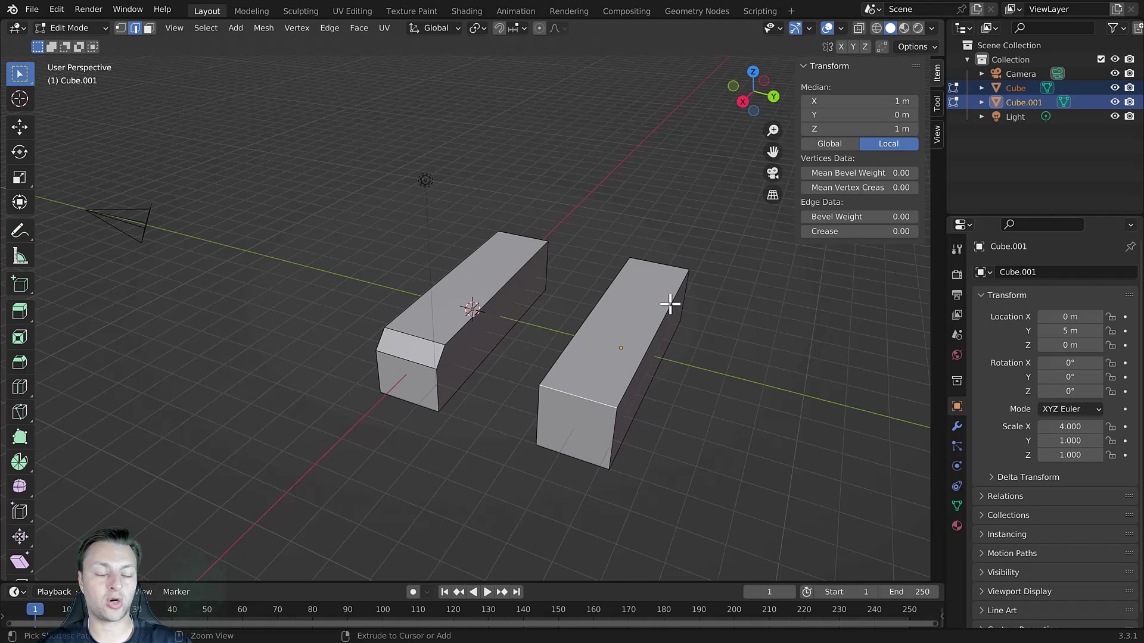
{"action": "key", "text": "ctrl+b"}
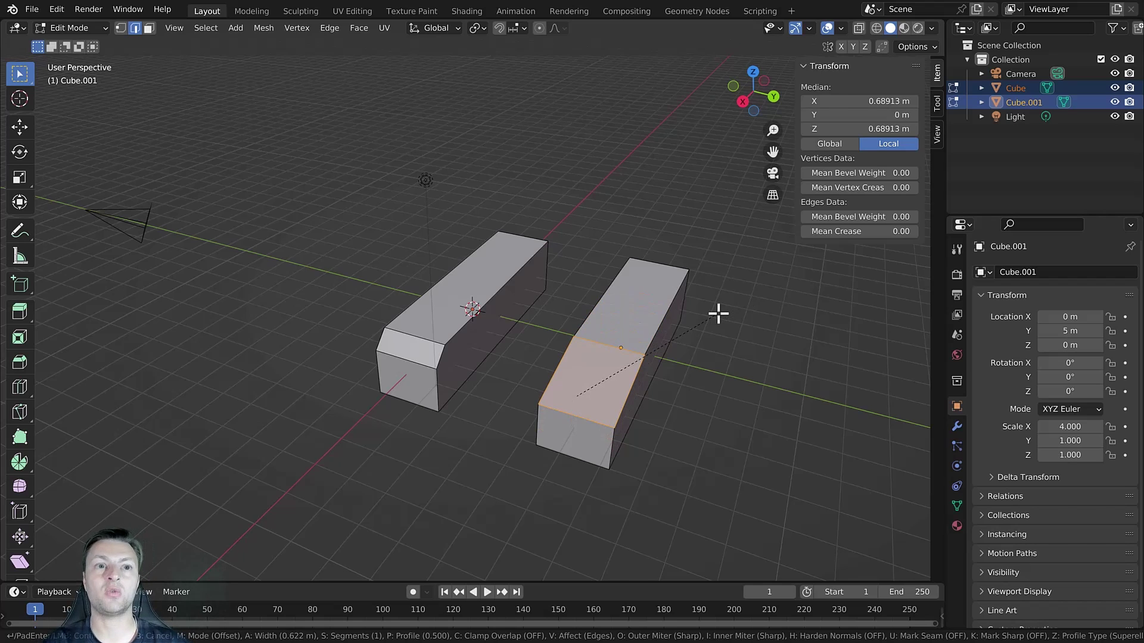
{"action": "type", "text": "0.5"}
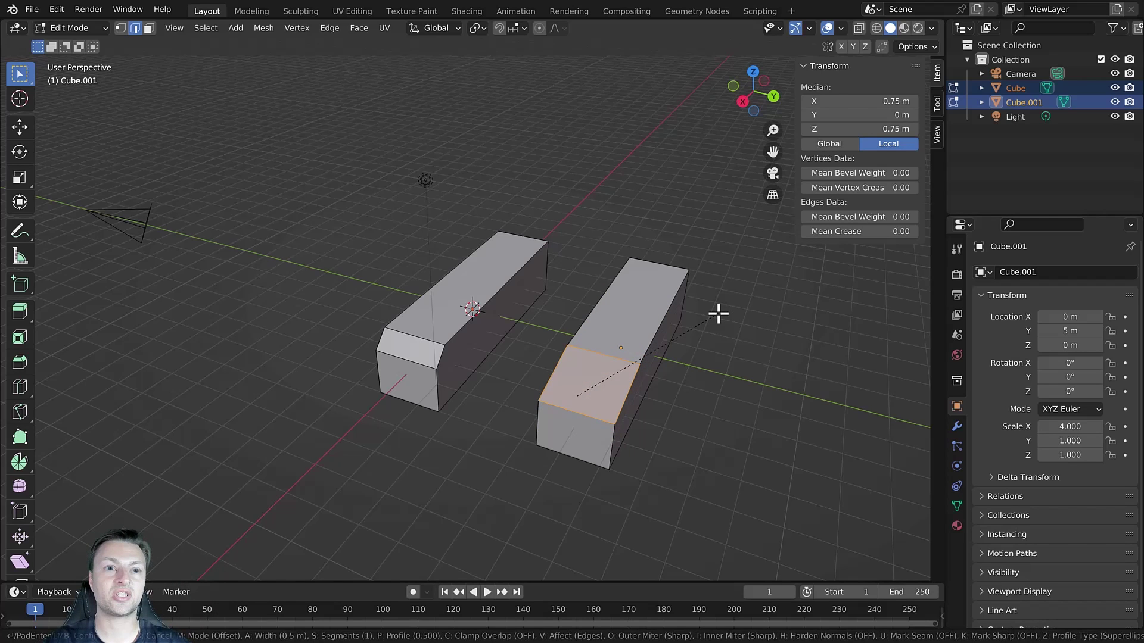
{"action": "key", "text": "Return"}
{"action": "middle_click_drag", "start_coordinate": [718, 314], "coordinate": [527, 320]}
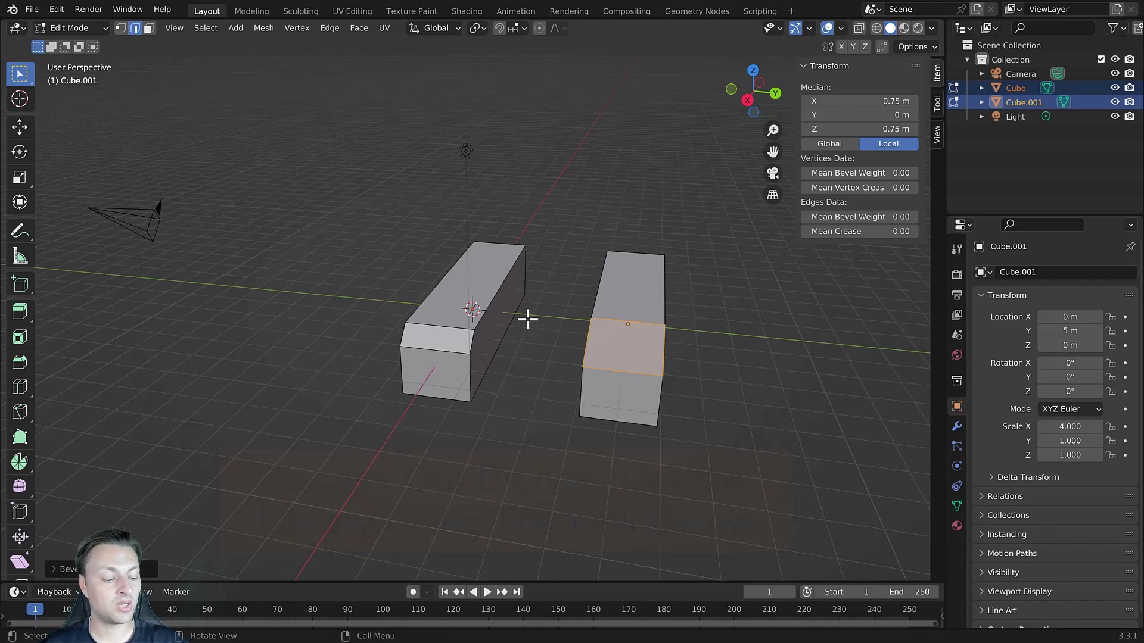
- Undo the bevels and select both boxes' top faces in Face select mode
{"action": "key", "text": "ctrl+z"}
{"action": "key", "text": "ctrl+z"}
{"action": "key", "text": "ctrl+z"}
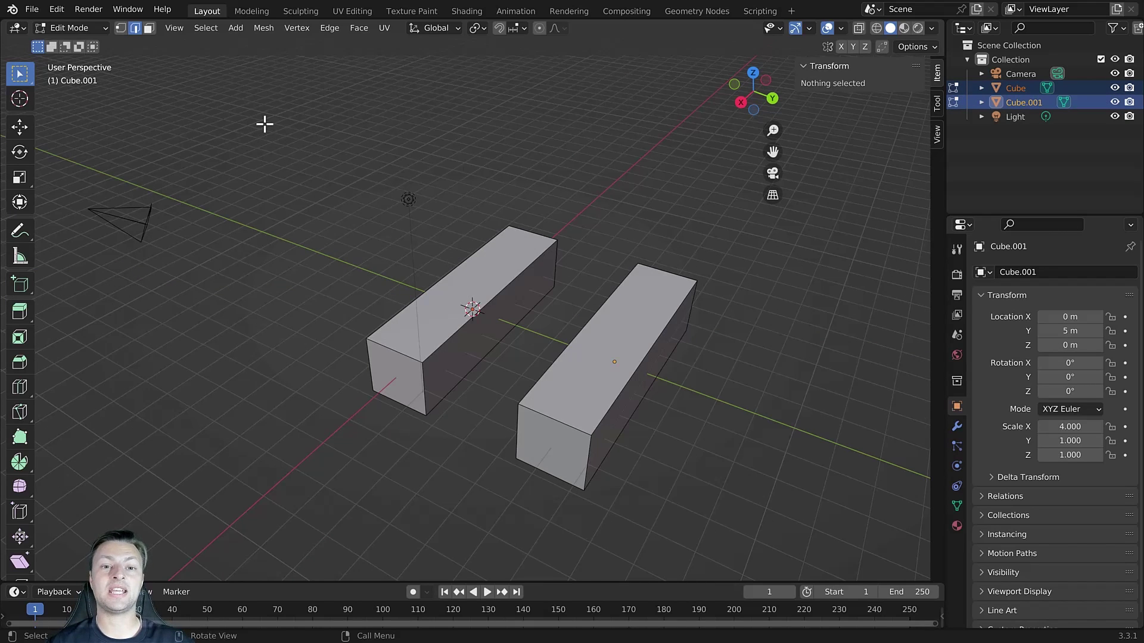
{"action": "left_click", "coordinate": [149, 29]}
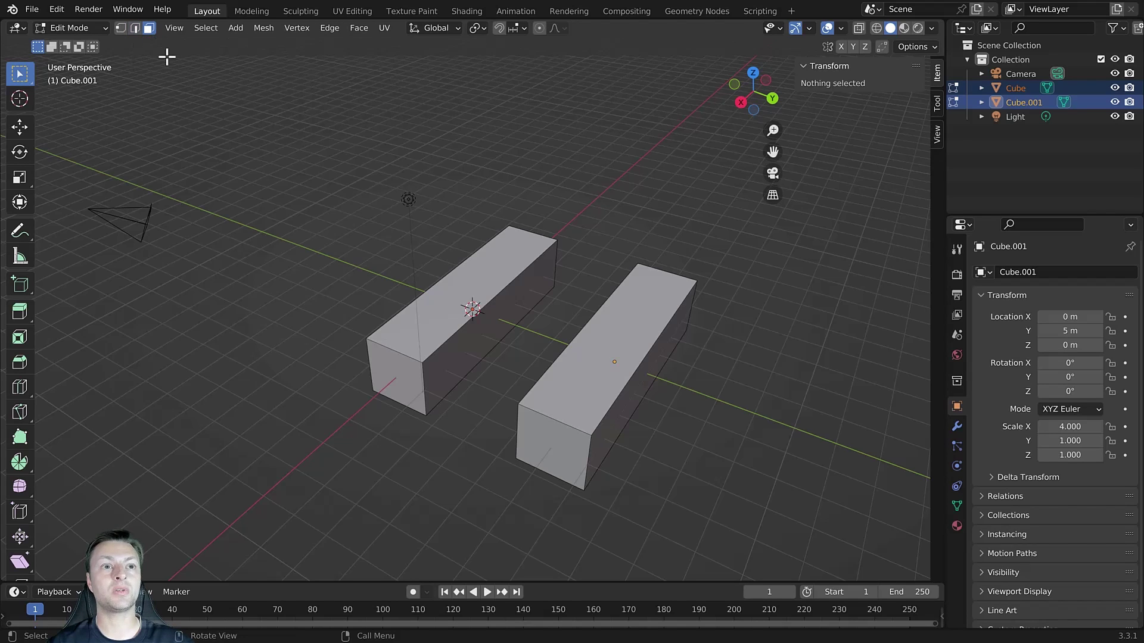
{"action": "middle_click_drag", "start_coordinate": [479, 376], "coordinate": [510, 375]}
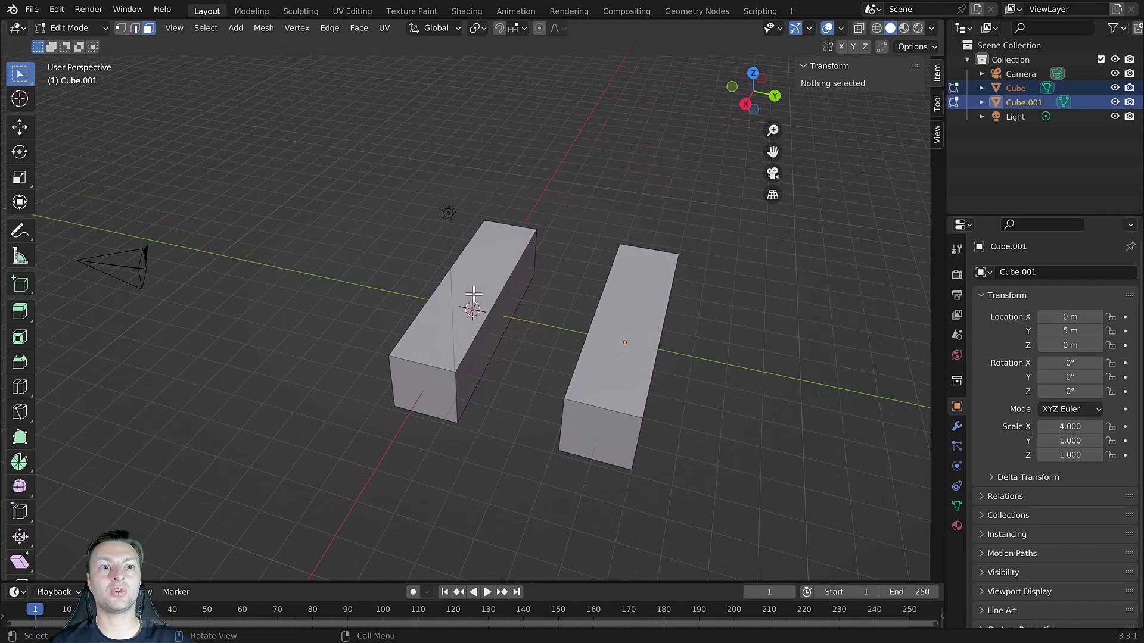
{"action": "left_click", "coordinate": [478, 297]}
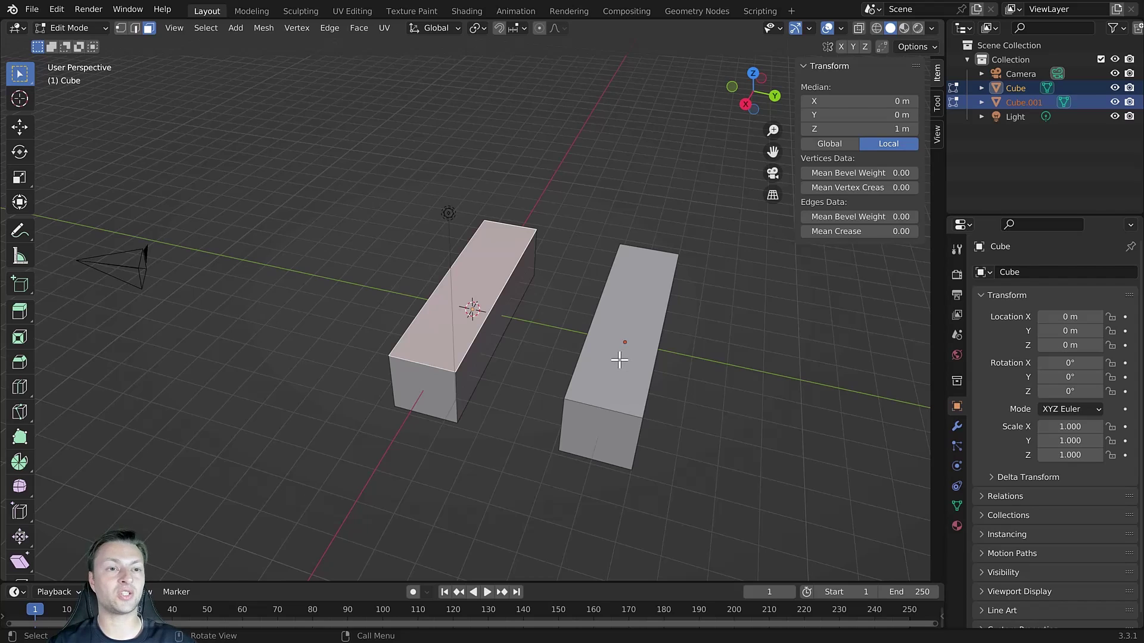
{"action": "left_click", "coordinate": [619, 360], "text": "shift"}
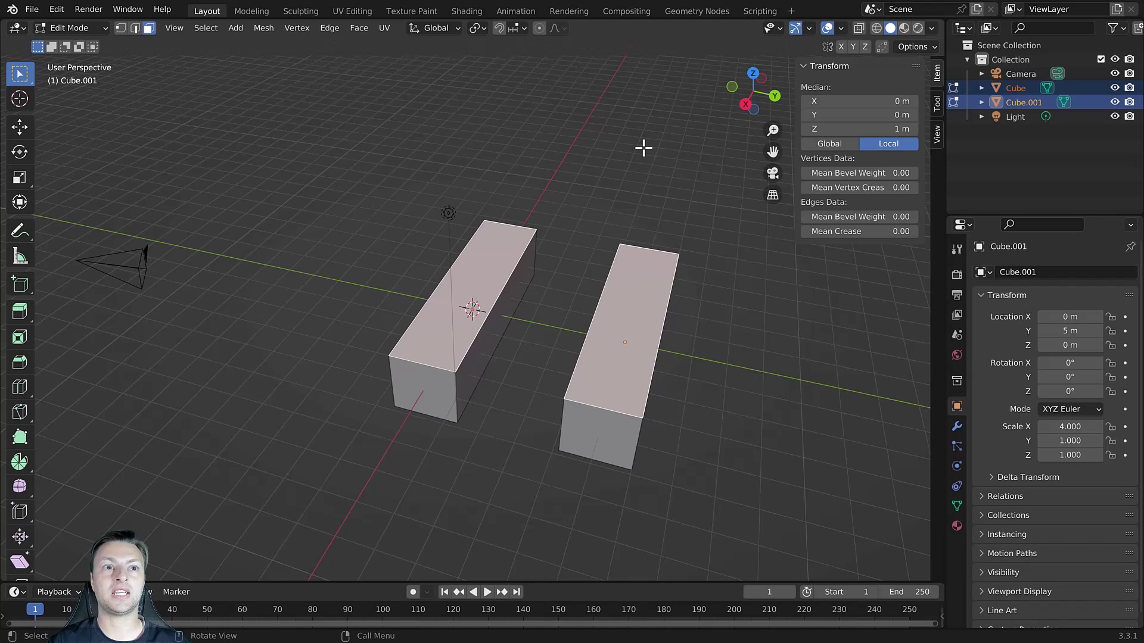
- Inset both selected top faces by 0.5 m, then view the insets from above
{"action": "key", "text": "i"}
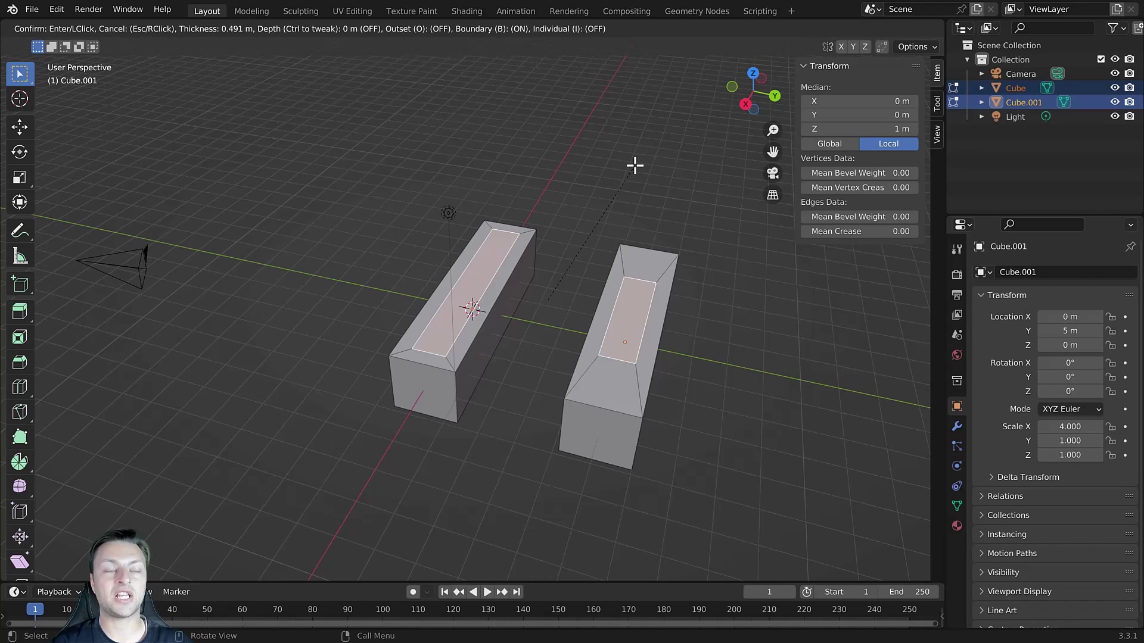
{"action": "type", "text": ".5"}
{"action": "key", "text": "Return"}
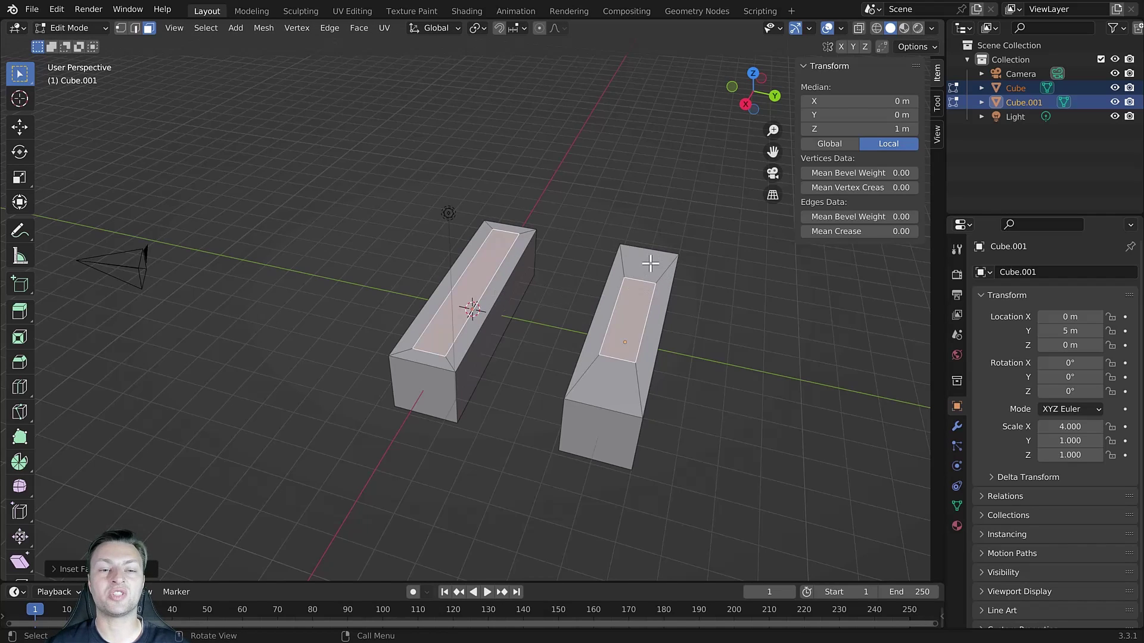
{"action": "middle_click_drag", "start_coordinate": [652, 273], "coordinate": [471, 417]}
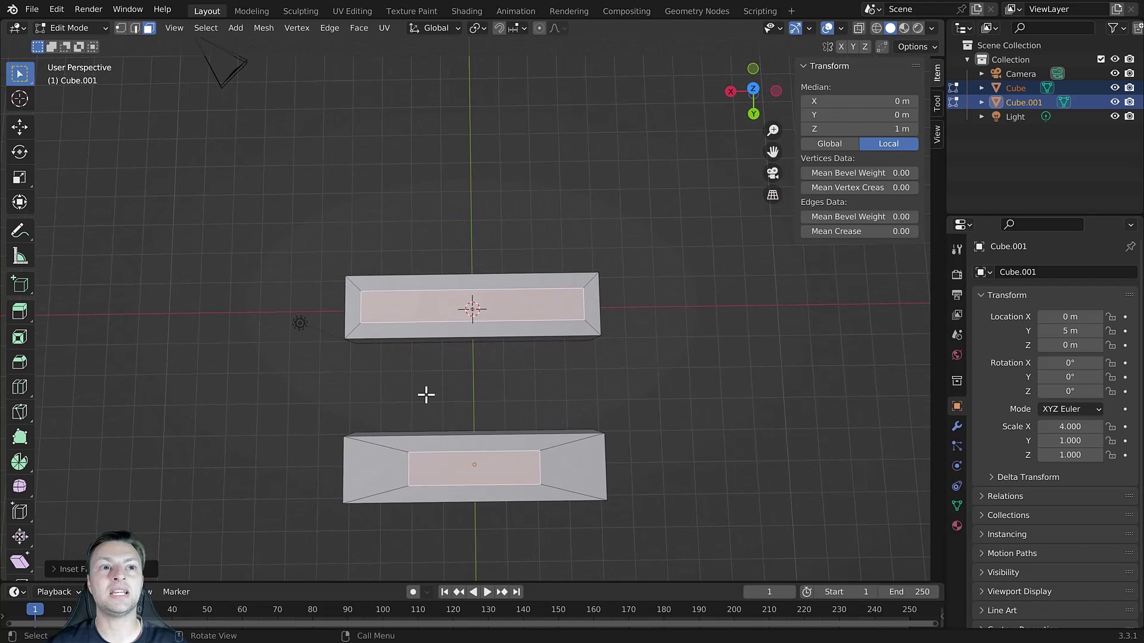